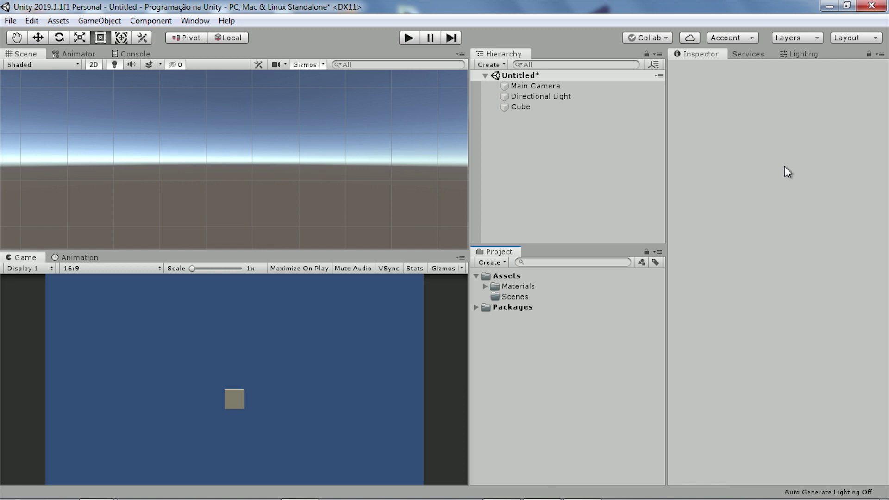
Focus the Hierarchy listing the Cube, Main Camera and Directional Light
left_click(585, 192)
Create a C# script named DataType1 in the Assets folder
left_click(526, 108)
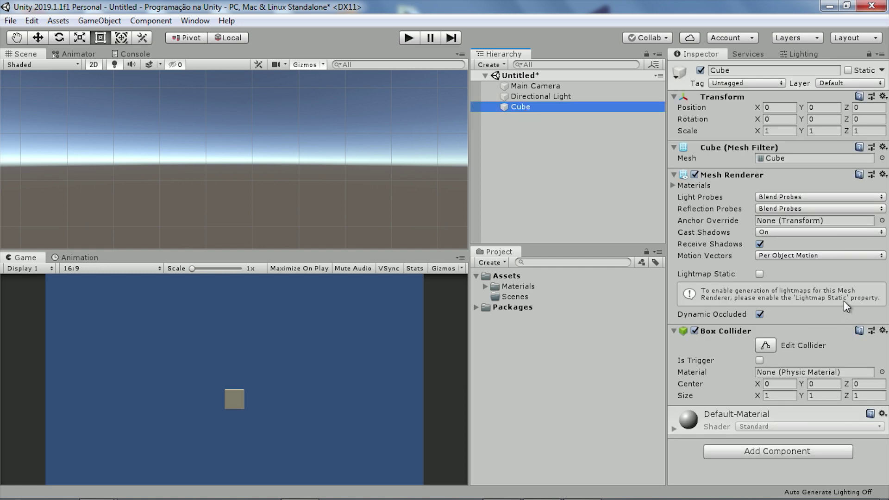
left_click(513, 336)
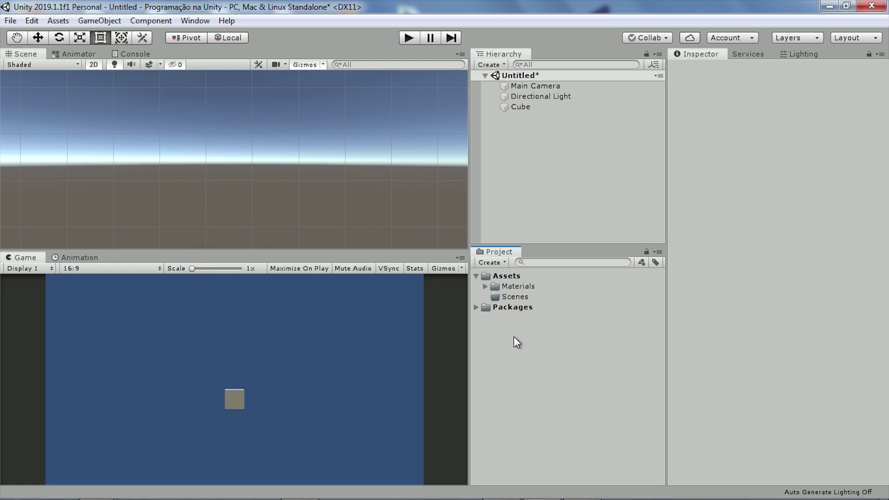
right_click(505, 277)
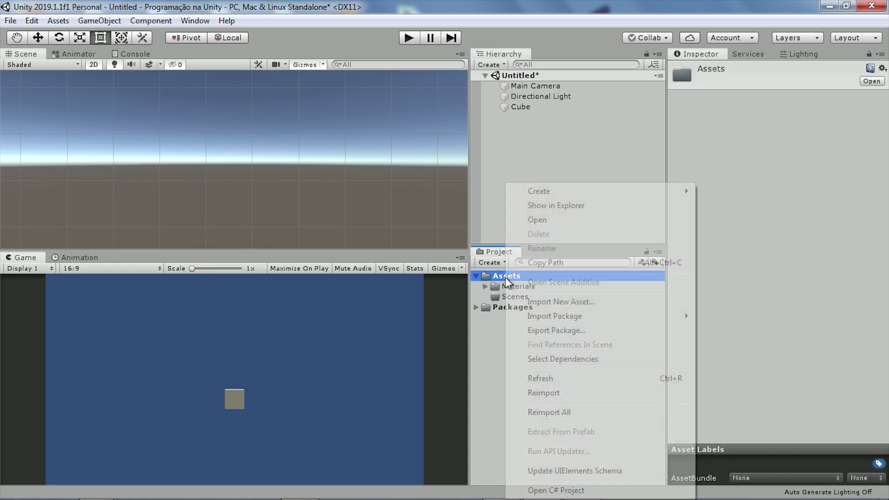
mouse_move(524, 191)
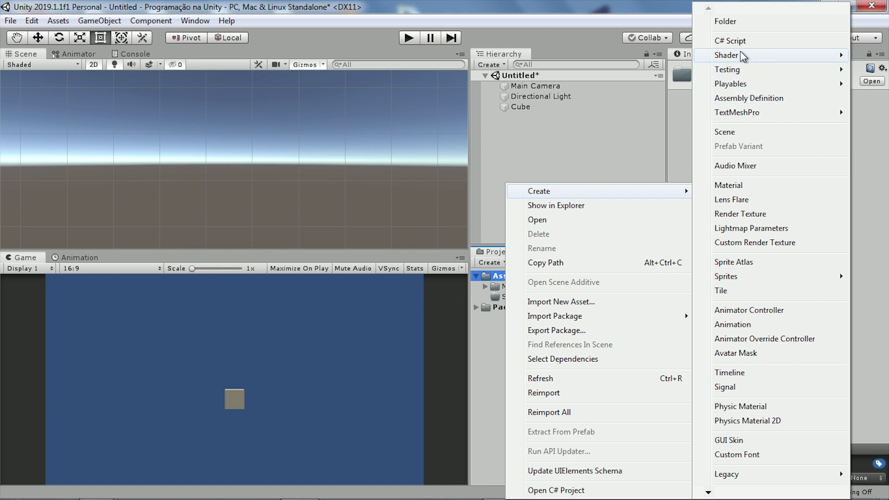
left_click(743, 46)
type("DataType1")
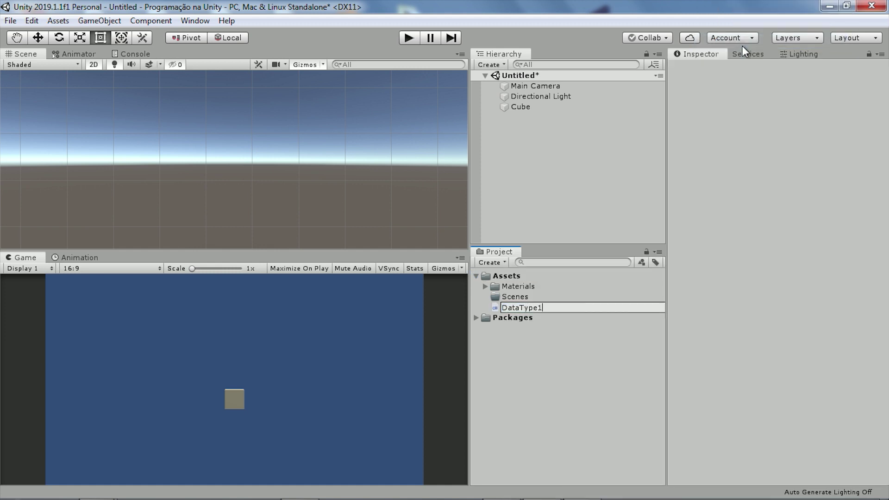
key("Return")
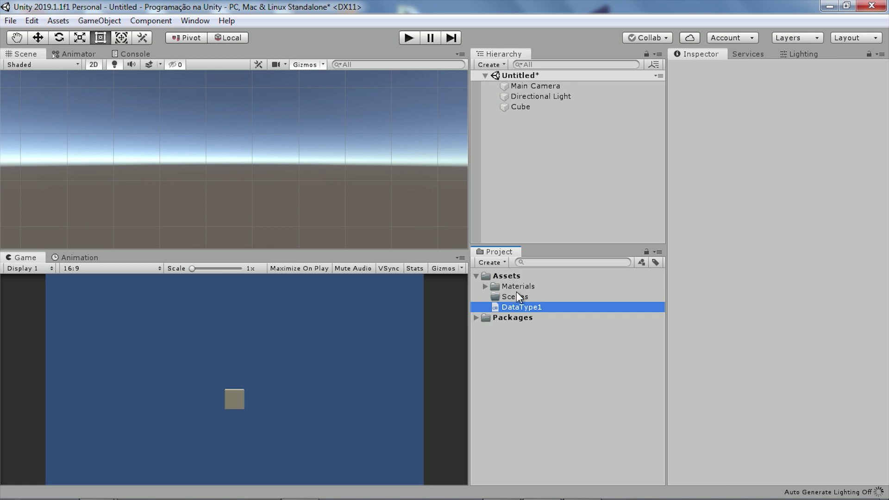
Create a second C# script named DataType2, then open DataType1 for editing
right_click(510, 276)
mouse_move(563, 190)
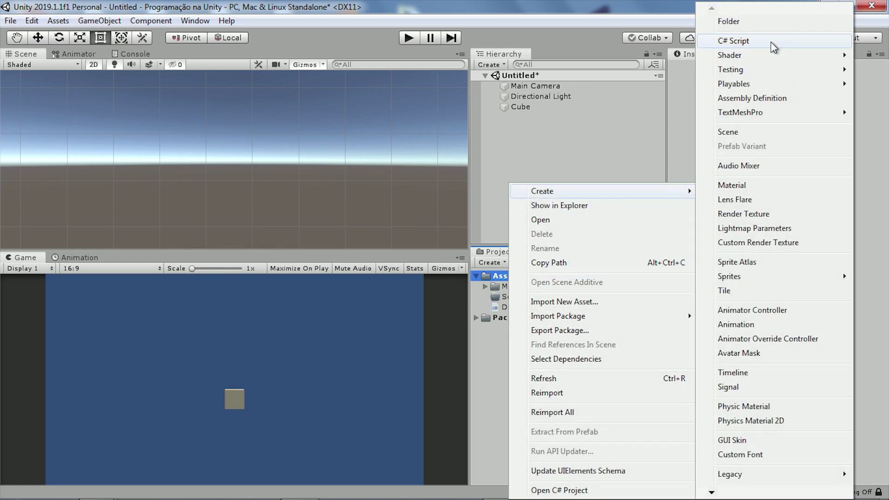
left_click(772, 43)
type("DataType2")
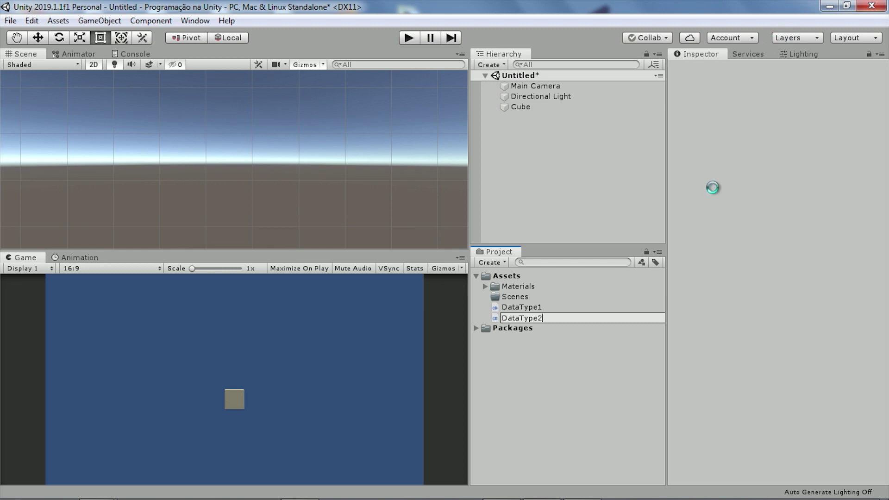
double_click(522, 308)
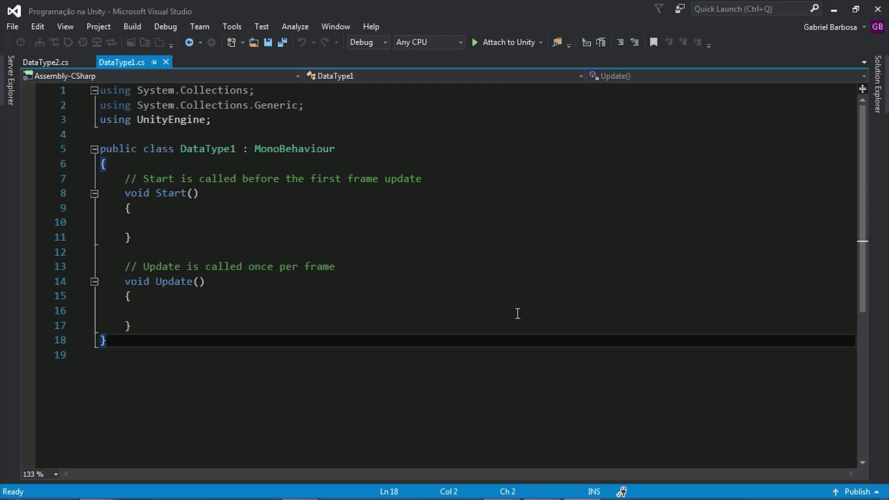
Delete DataType1's Update method and declare public Transform myTransform and public Vector3 position
left_click(184, 166)
key("Return")
key("Return")
left_click_drag(119, 297, 155, 370)
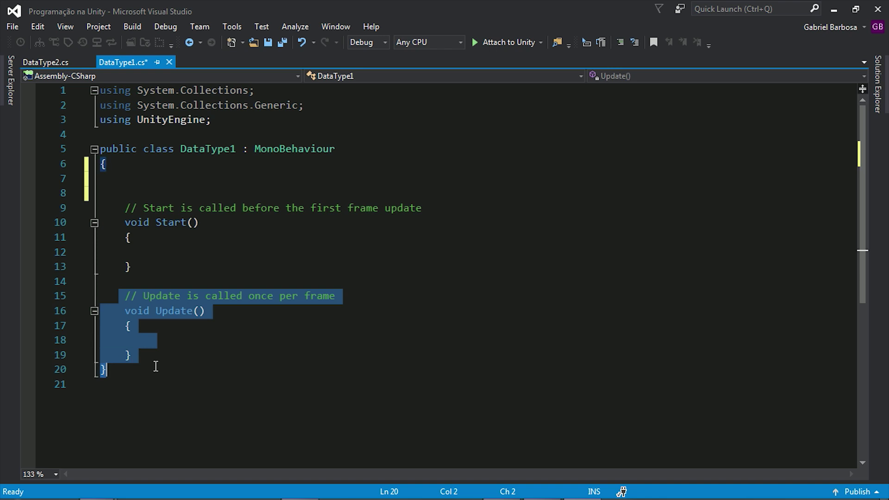
key("Delete")
left_click(150, 182)
type("public transfor")
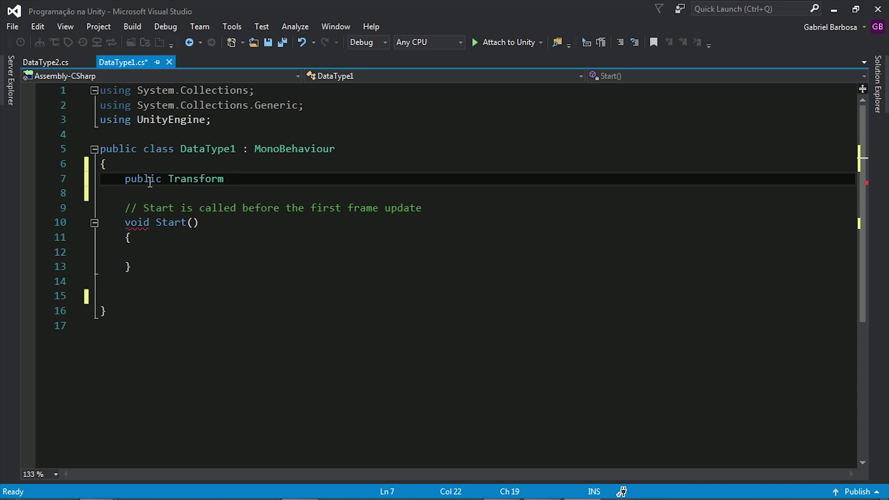
type(" myTransform;")
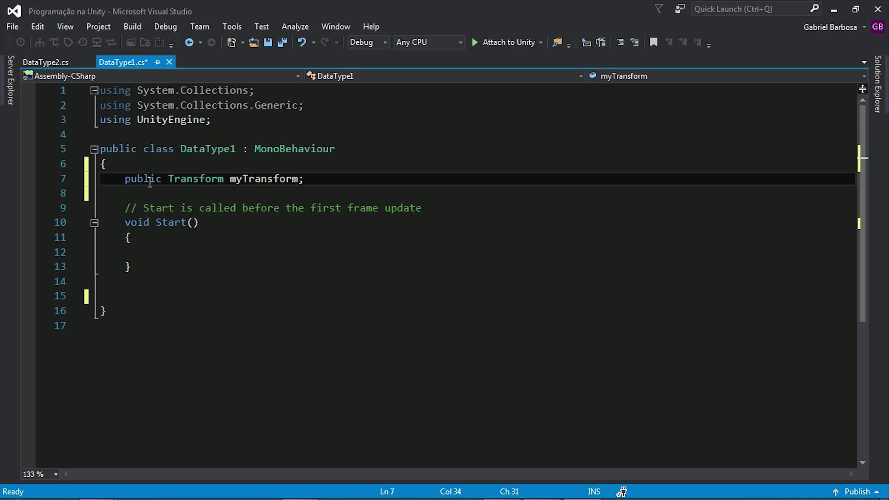
key("Return")
type("pub ")
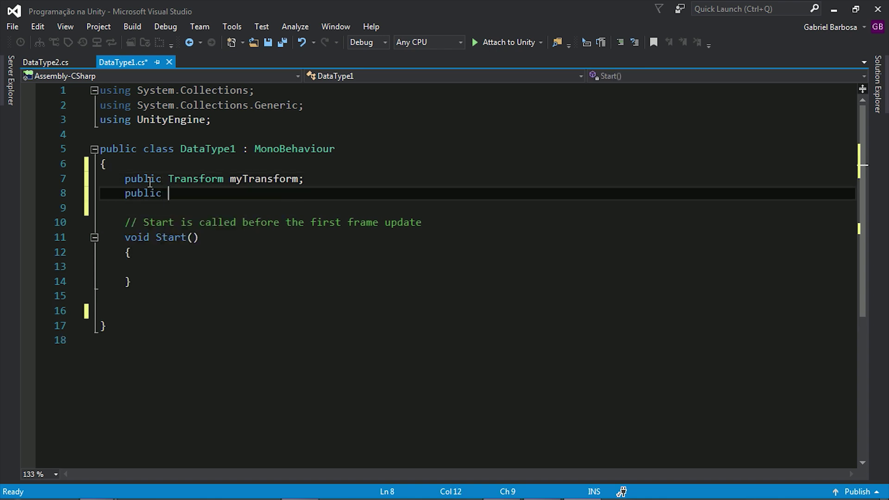
type("vecto")
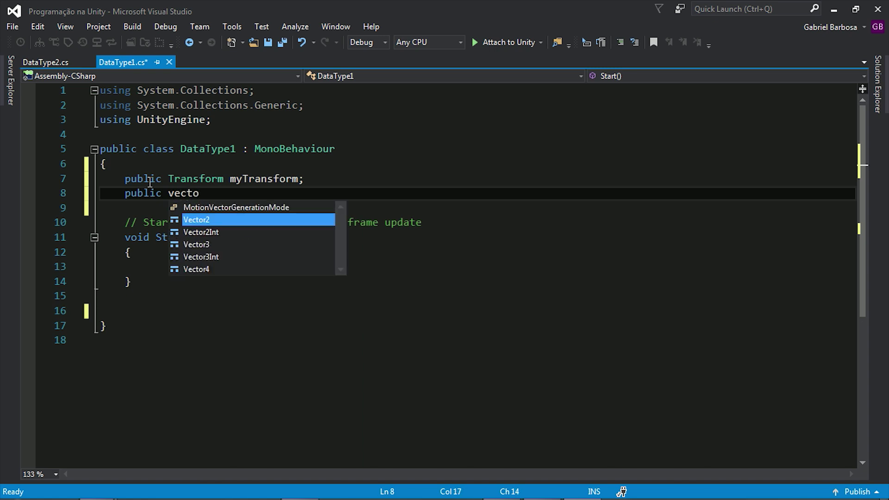
key("Down")
key("Down")
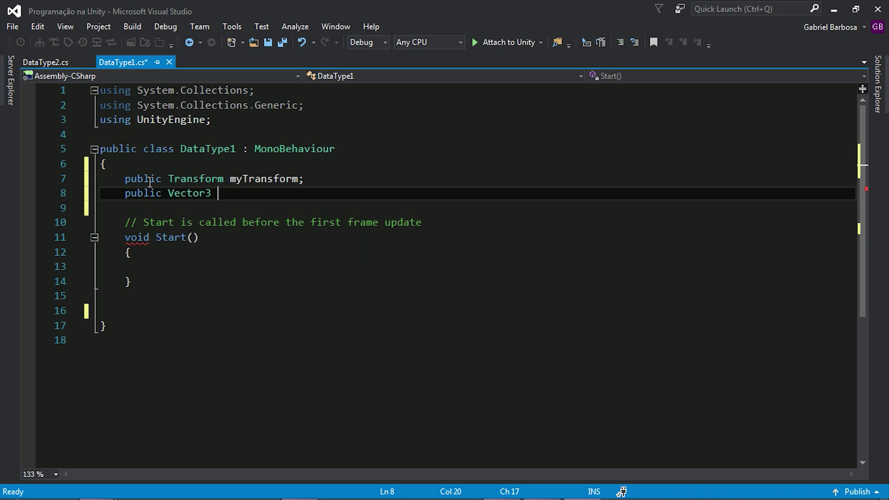
type("position;")
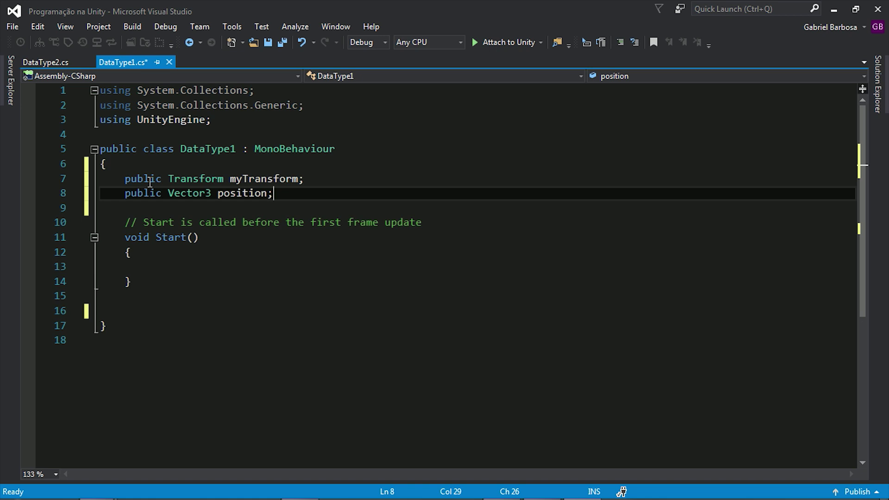
Select both field declarations and bring up the DataType2 script
left_click(128, 181, "shift")
key("shift+Left")
key("ctrl+c")
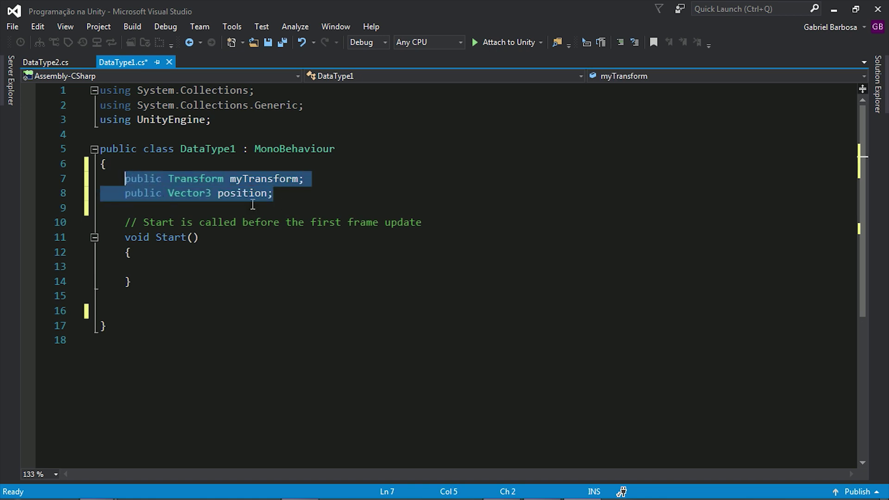
left_click(26, 62)
left_click(166, 163)
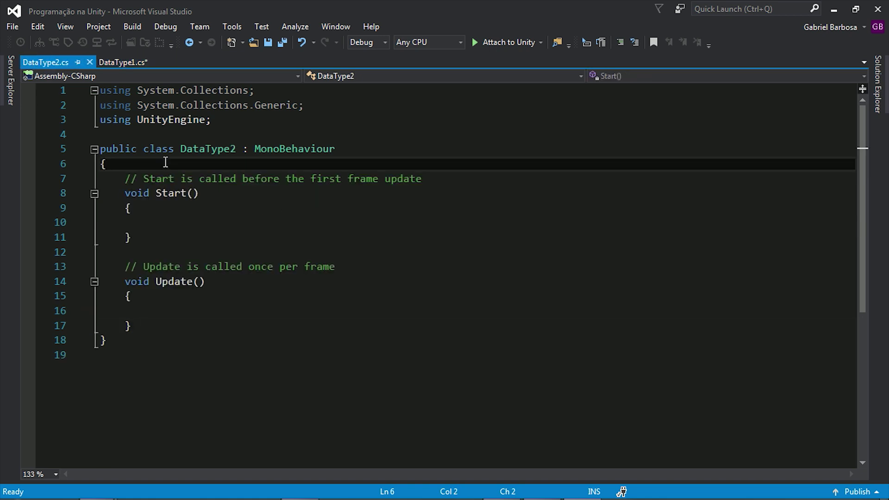
Paste the two fields into DataType2, delete its Update method, and save
key("Return")
key("Return")
key("Up")
key("ctrl+v")
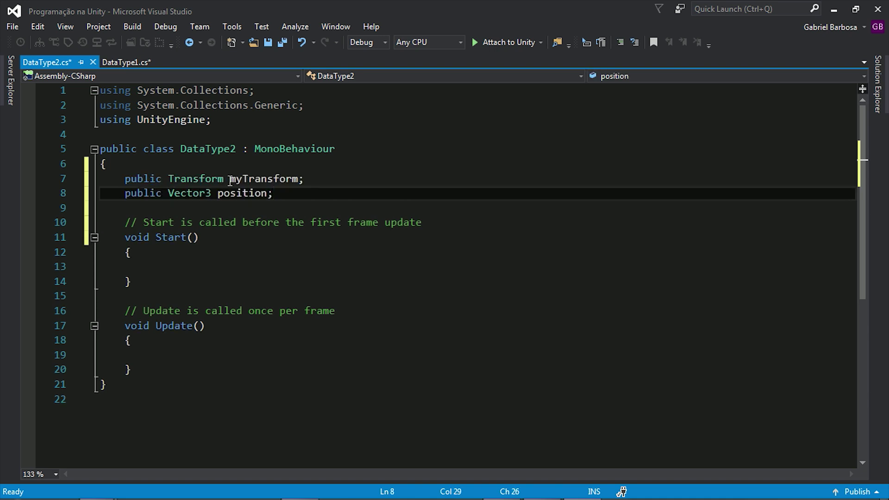
left_click_drag(118, 296, 147, 369)
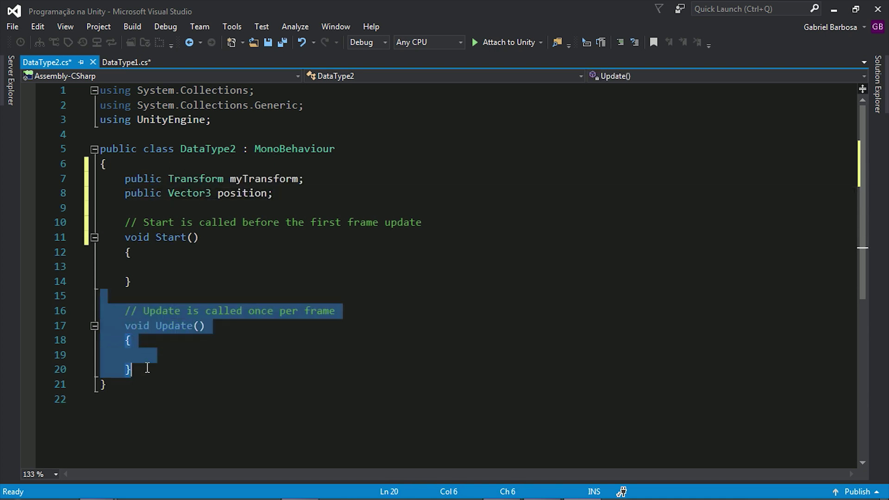
key("Delete")
key("ctrl+s")
In DataType1's Start(), add position = myTransform.position;
key("ctrl+Tab")
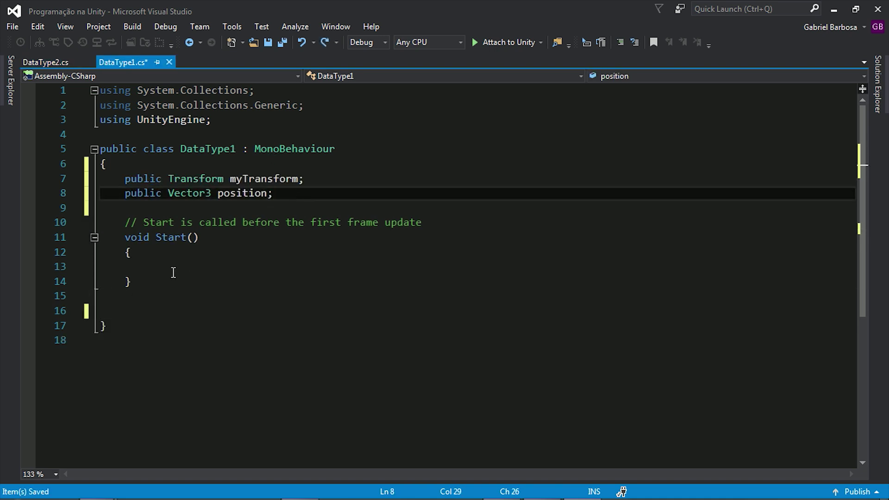
left_click(157, 267)
type("pos")
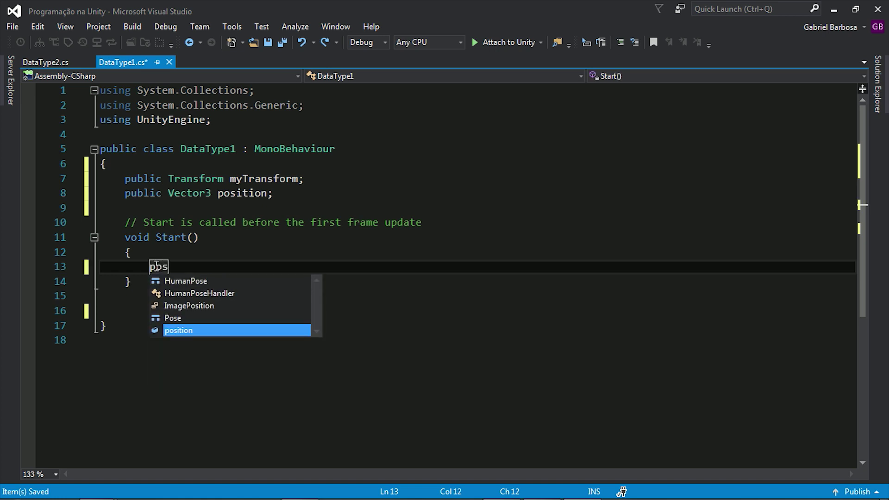
key("Tab")
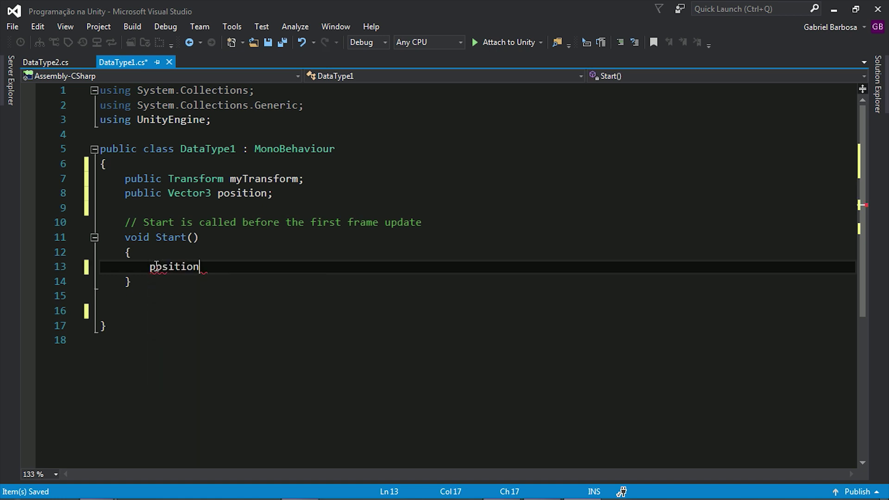
type("= ")
type("my")
key("Tab")
type(".")
key("Tab")
type(";")
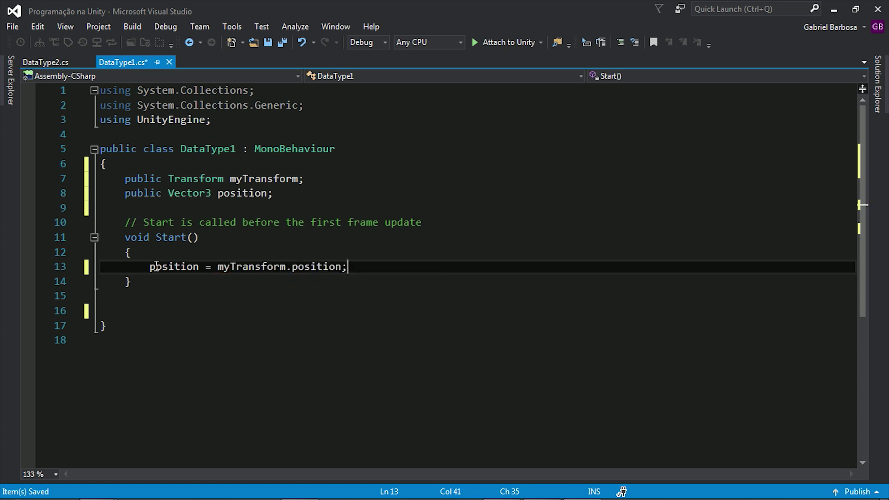
Insert myTransform = transform; above it in DataType1's Start() and save
left_click(185, 252)
key("Return")
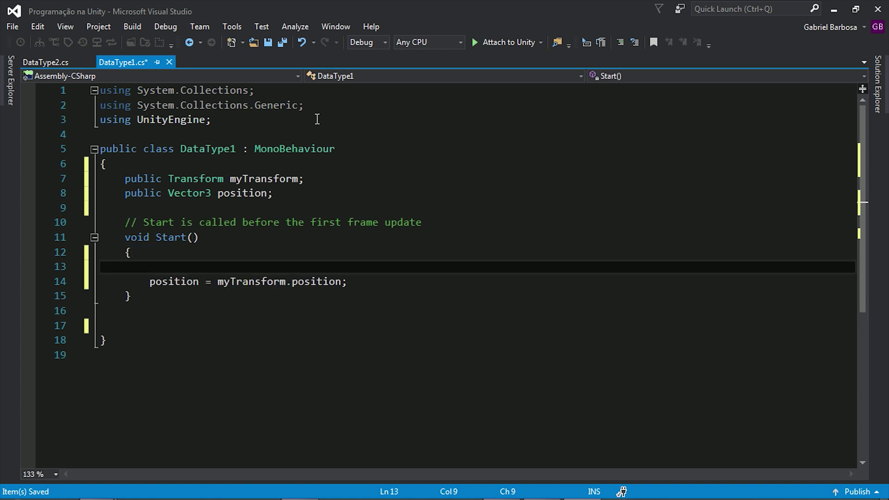
type("myTransform")
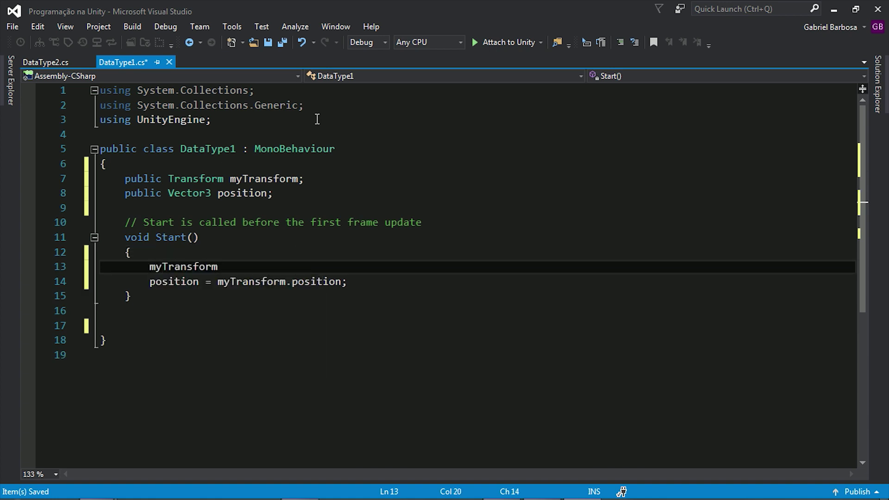
type(" = tra")
key("Return")
type(";")
key("ctrl+s")
Copy the myTransform = transform line into DataType2's Start() and save it
left_click_drag(305, 267, 149, 268)
key("ctrl+c")
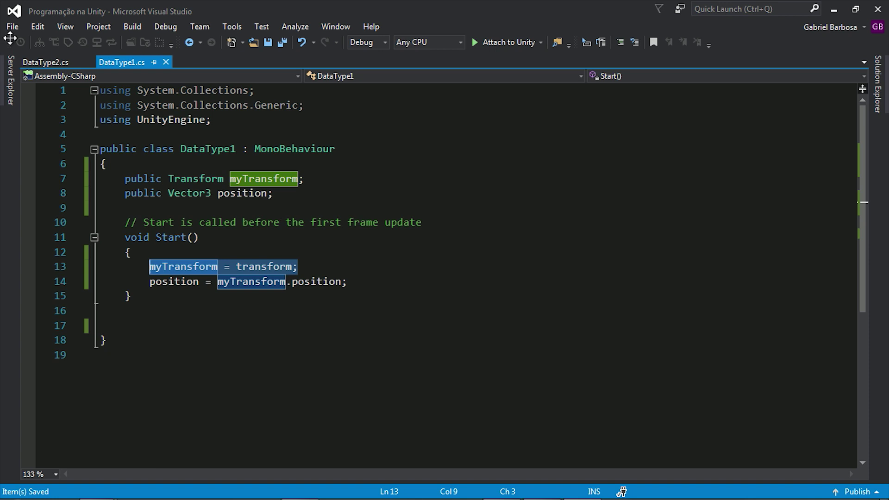
left_click(41, 63)
left_click(167, 267)
key("ctrl+v")
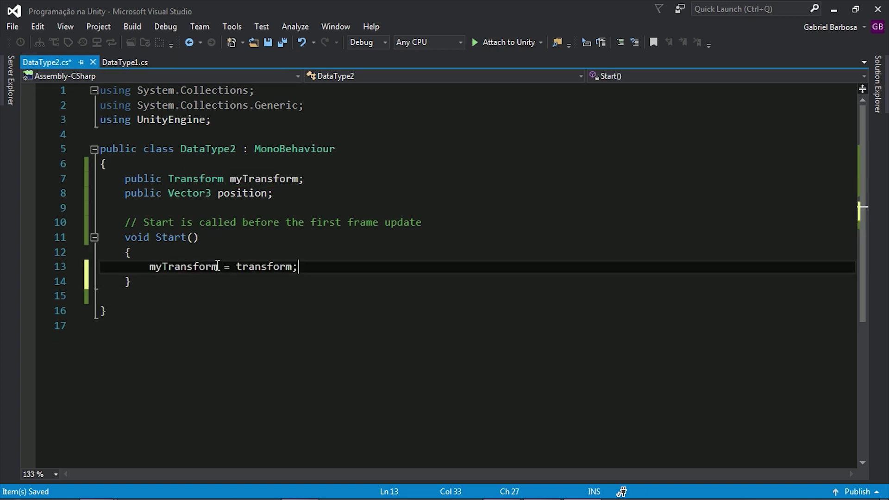
key("ctrl+s")
left_click(131, 62)
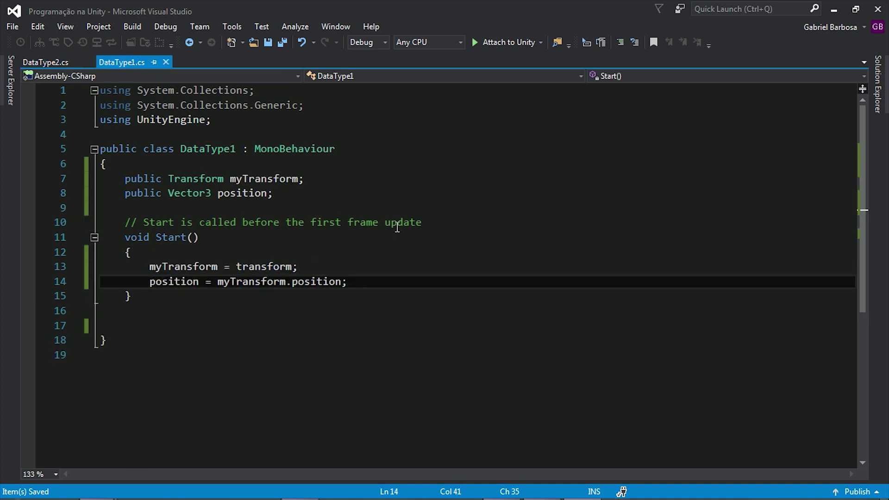
key("Return")
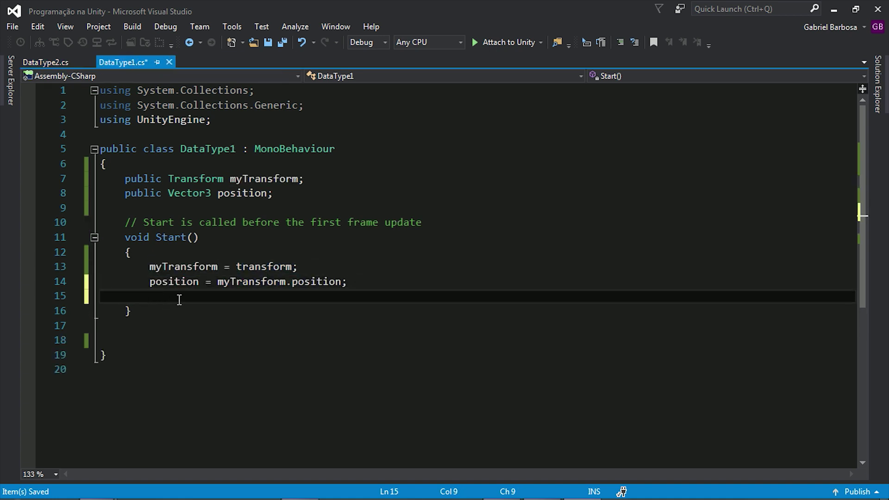
Add position = new Vector3(0, 2, 0); on line 15 of DataType1's Start() and save
left_click_drag(202, 281, 104, 281)
left_click(204, 270)
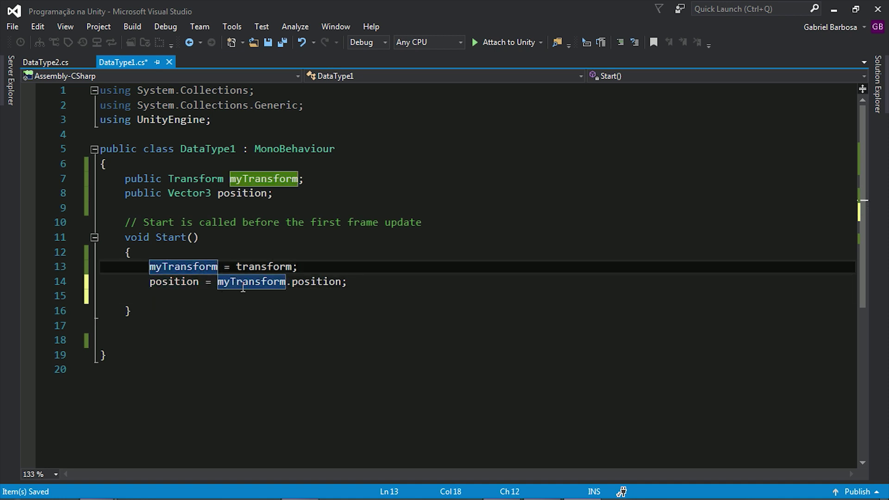
left_click_drag(341, 281, 218, 282)
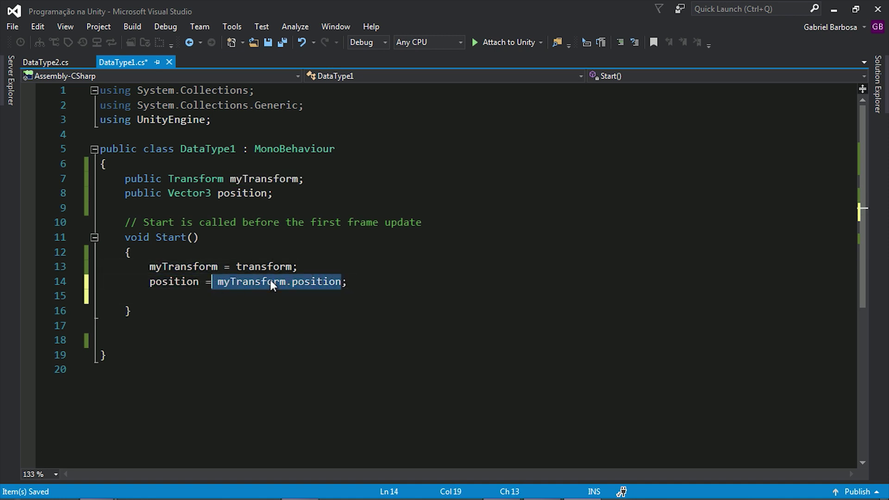
left_click(200, 294)
type("pos")
key("Tab")
type("= ")
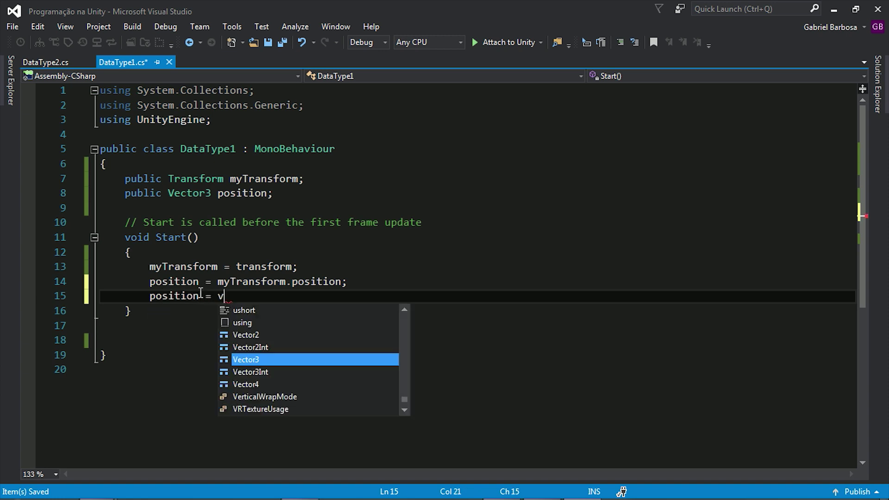
type("new evc")
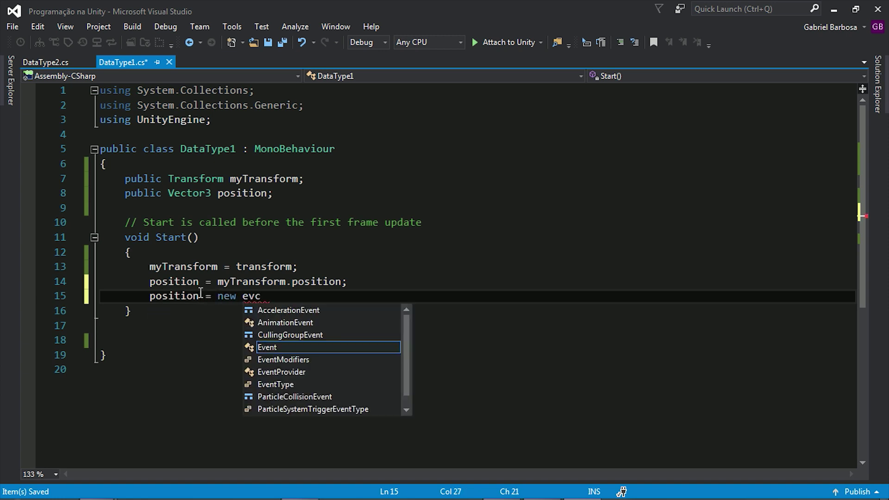
key("BackSpace")
key("BackSpace")
key("BackSpace")
type("vect")
key("Tab")
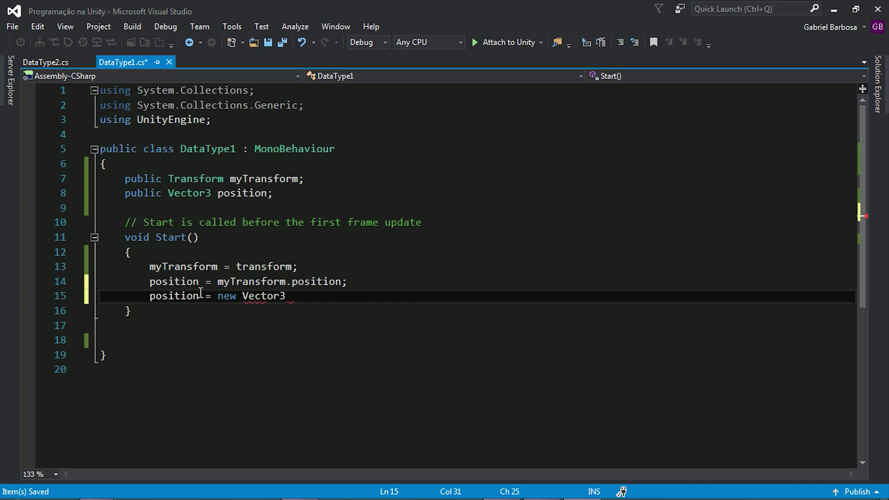
type("(0, 2, 0")
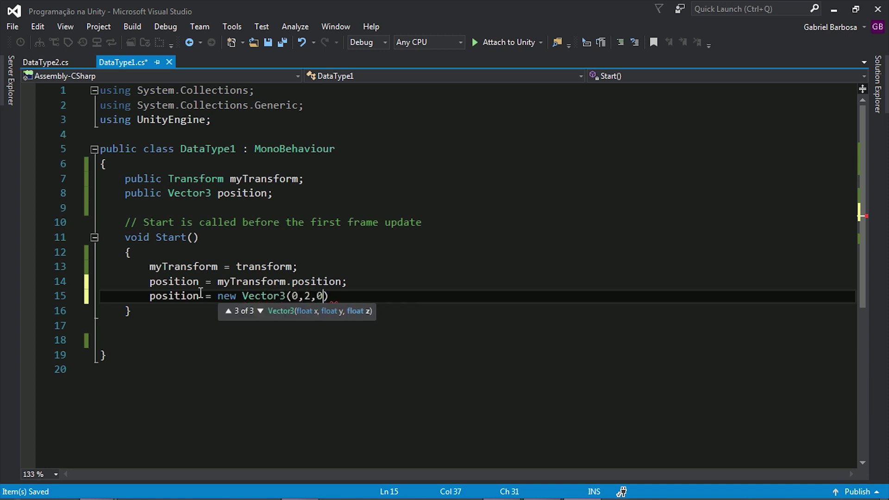
type(");")
key("ctrl+s")
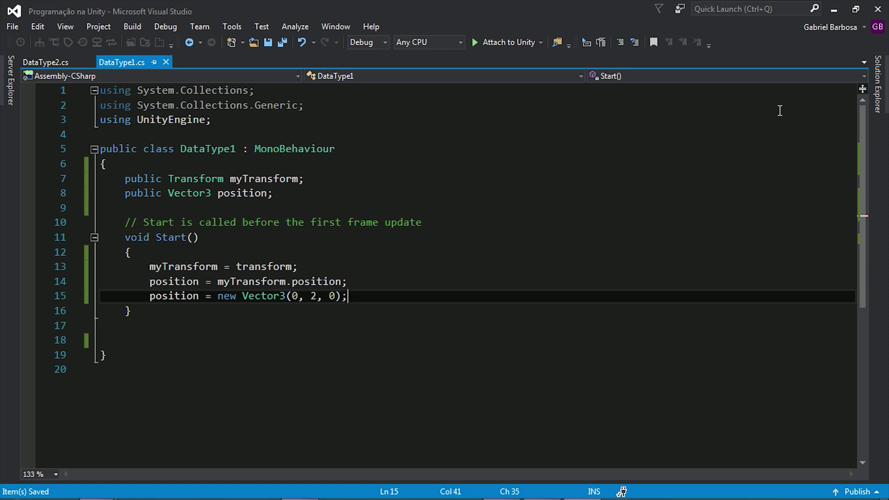
Back in Unity, drag the DataType1 script onto the selected Cube
left_click(832, 10)
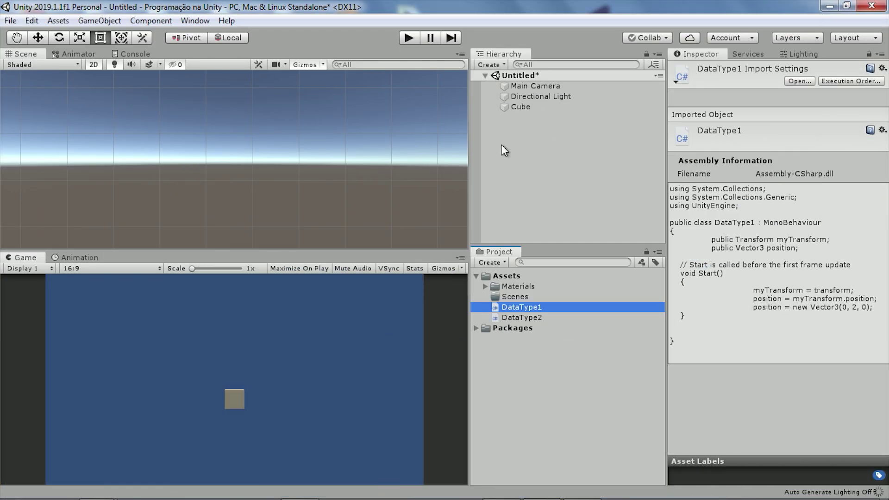
left_click(521, 107)
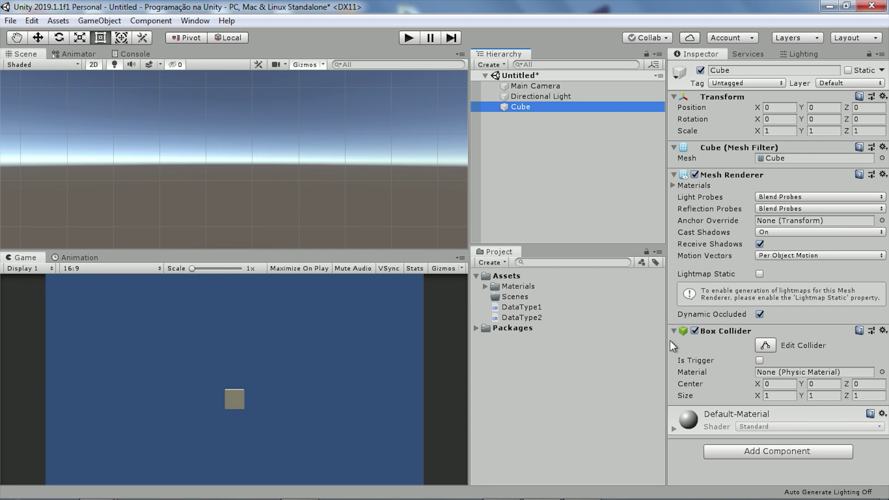
left_click_drag(532, 307, 695, 464)
Add the Data Type 2 component to the Cube and start play mode
left_click(756, 472)
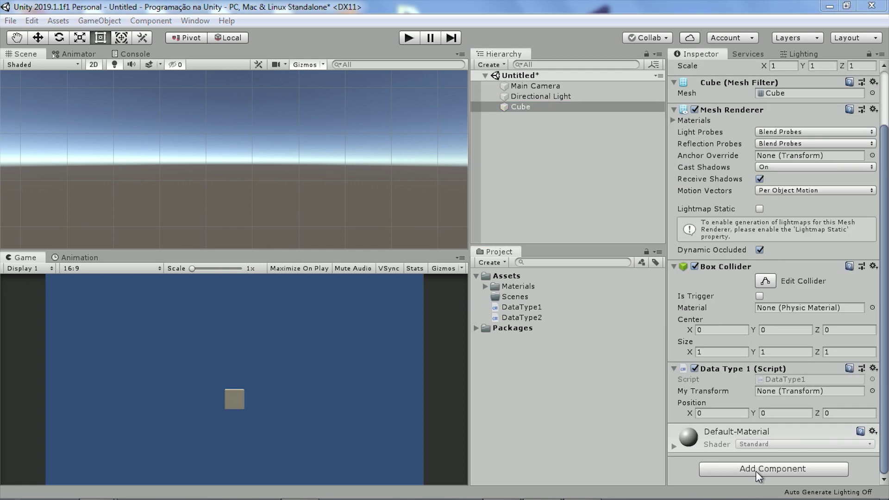
key("Down")
key("Down")
key("Return")
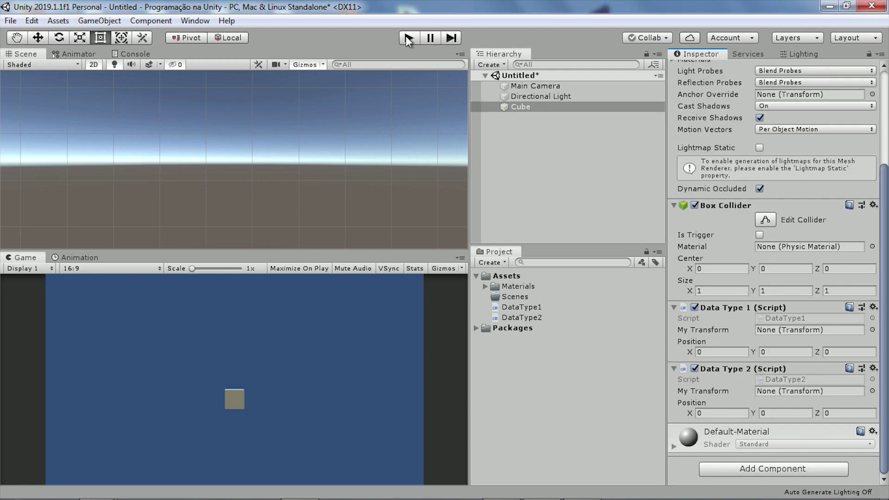
left_click(408, 36)
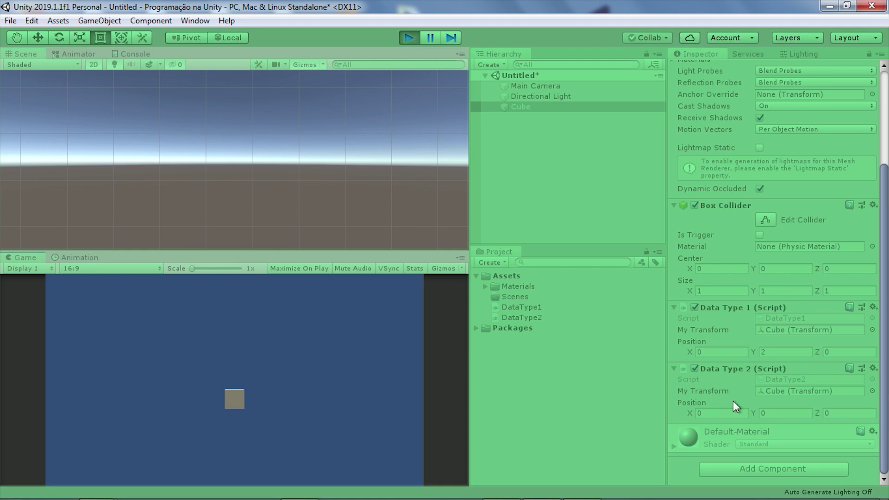
Check both scripts' My Transform references and DataType1's Position Y value of 2
left_click(785, 330)
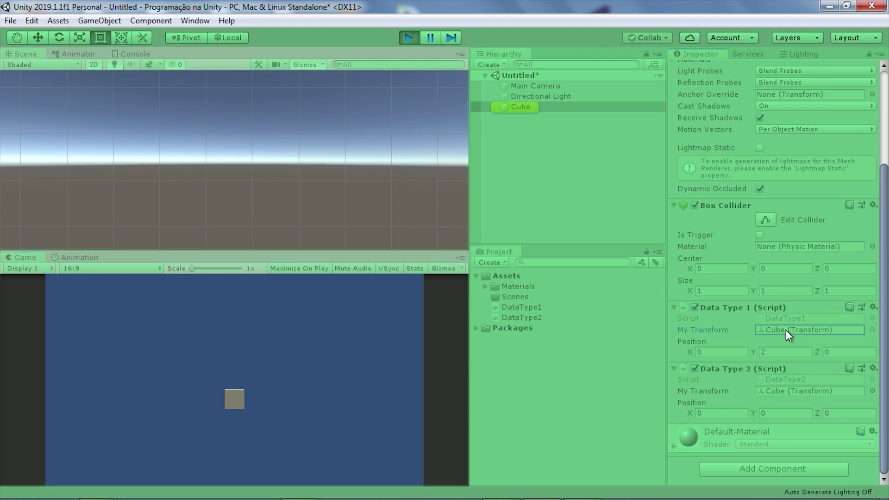
left_click(789, 393)
left_click(790, 330)
left_click(776, 352)
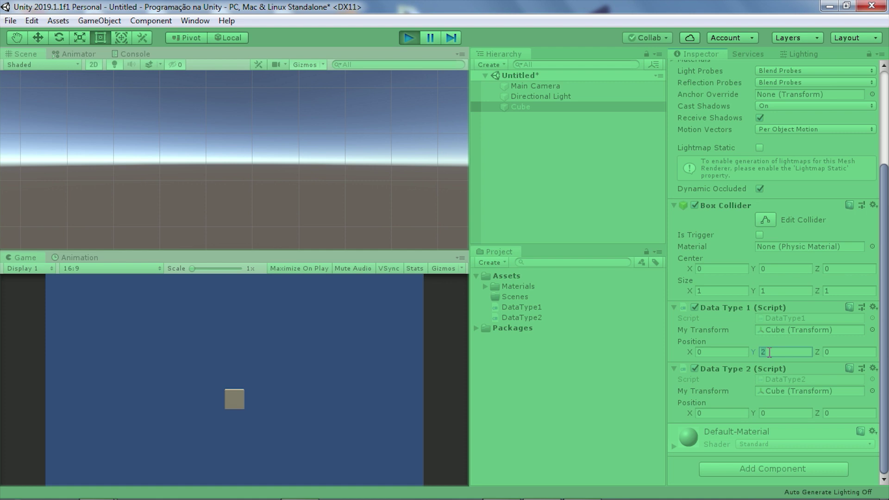
Confirm the Cube's Transform is unchanged, stop play mode, and return to Visual Studio
scroll(796, 347, "up", 5)
left_click(518, 108)
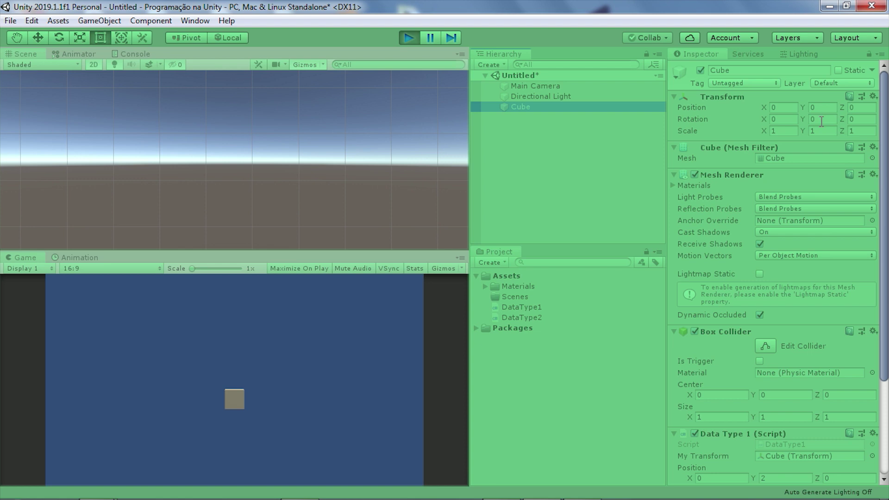
scroll(799, 418, "down", 5)
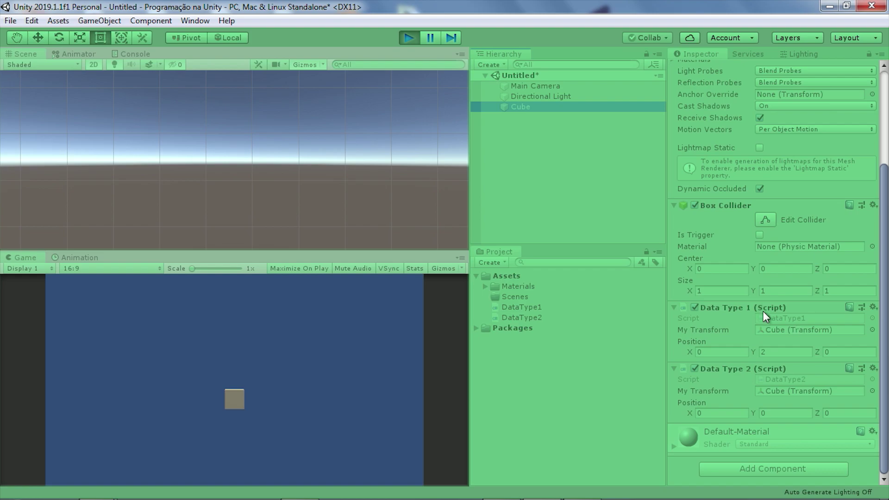
left_click(406, 39)
key("alt+Tab")
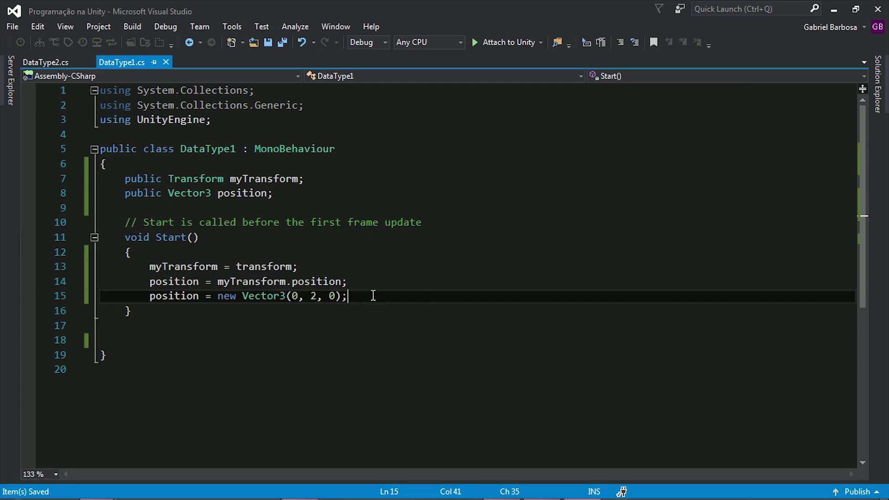
Add myTransform.position = new Vector3(0, 2, 0); to DataType1's Start()
key("Return")
key("Return")
type("my")
key("Tab")
type(".po")
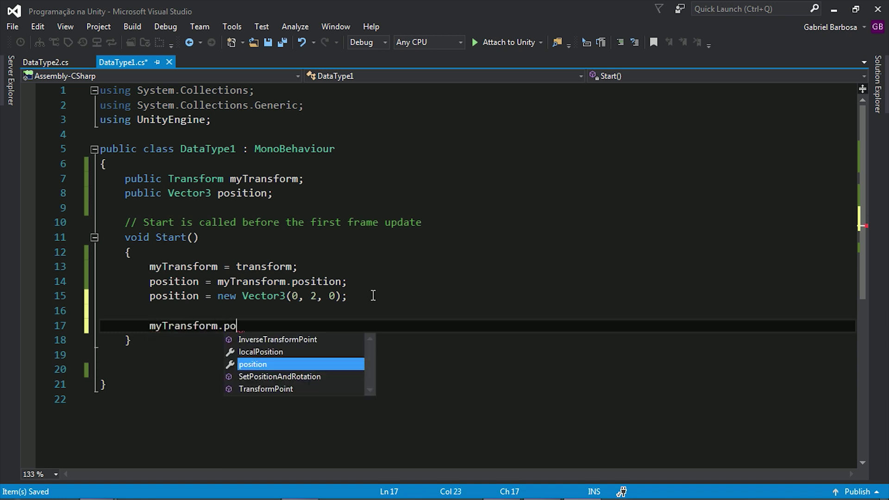
key("Tab")
type("=")
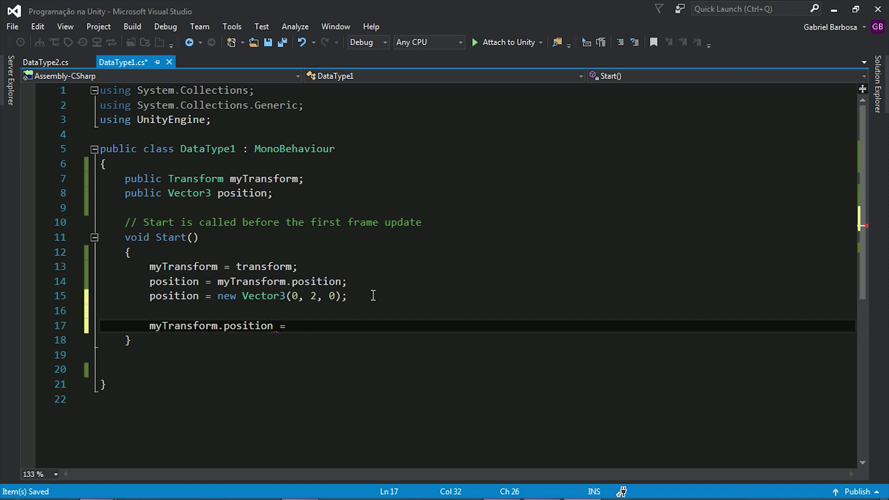
left_click_drag(349, 296, 218, 296)
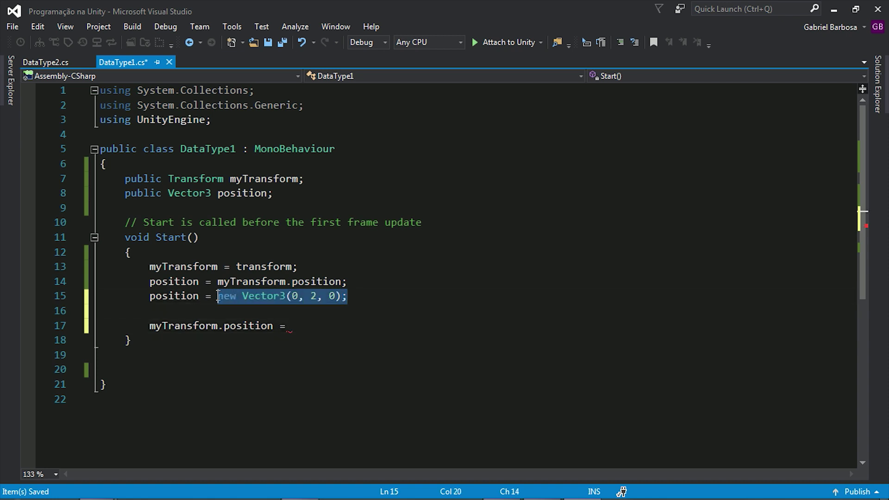
key("ctrl+c")
left_click(318, 326)
key("ctrl+v")
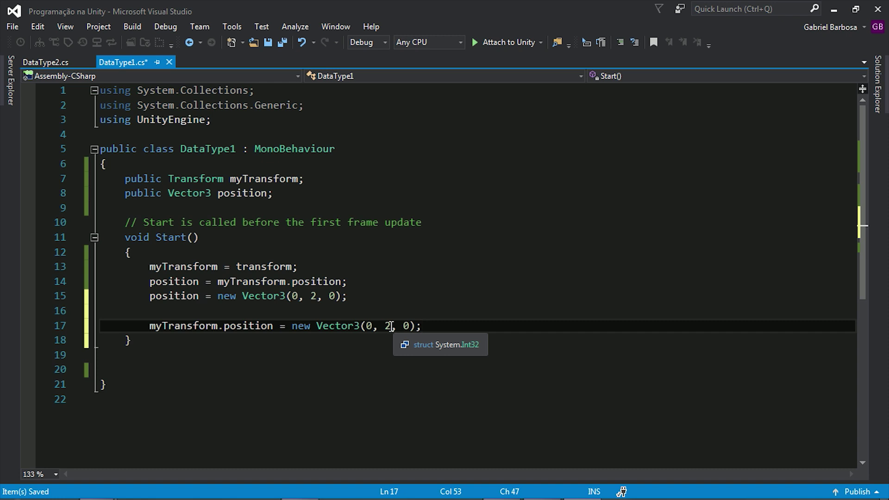
Save DataType1.cs and DataType2.cs, then go back to Unity
key("ctrl+s")
left_click(55, 63)
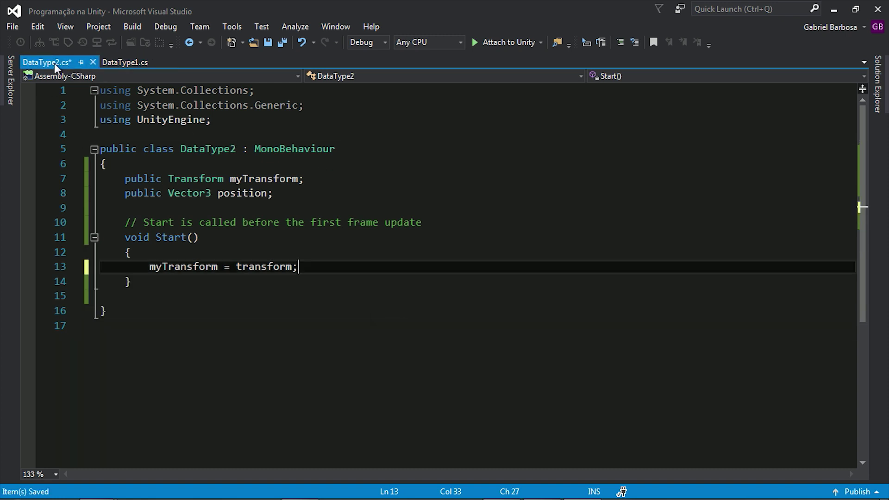
key("ctrl+s")
left_click(834, 10)
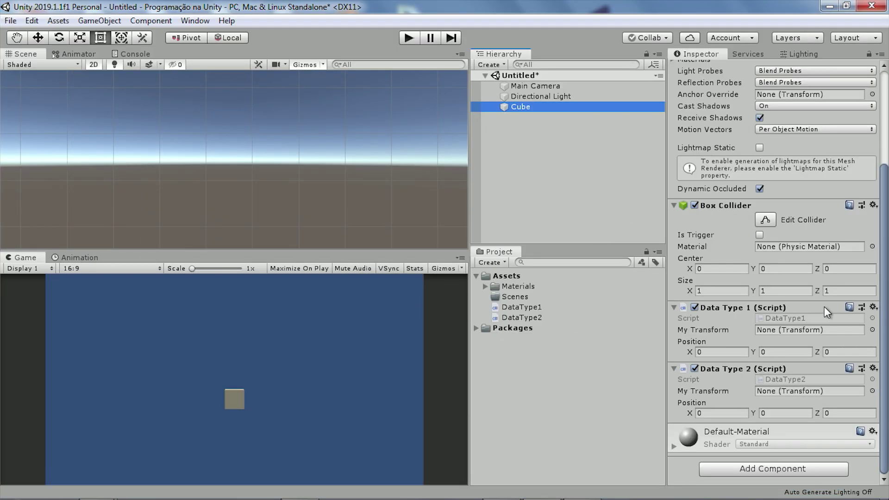
Play the scene, verify the Cube rises to Y 2, then stop and return to Visual Studio
left_click(410, 38)
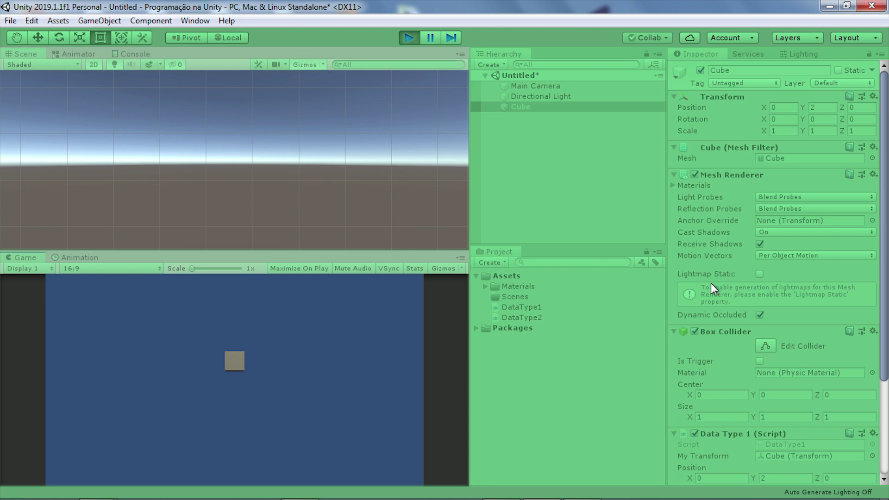
scroll(711, 283, "down", 5)
left_click(788, 393)
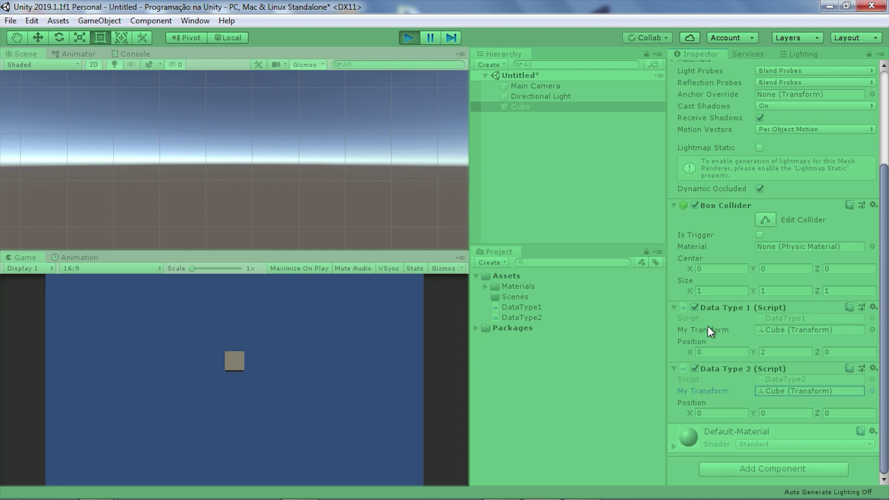
scroll(771, 336, "up", 5)
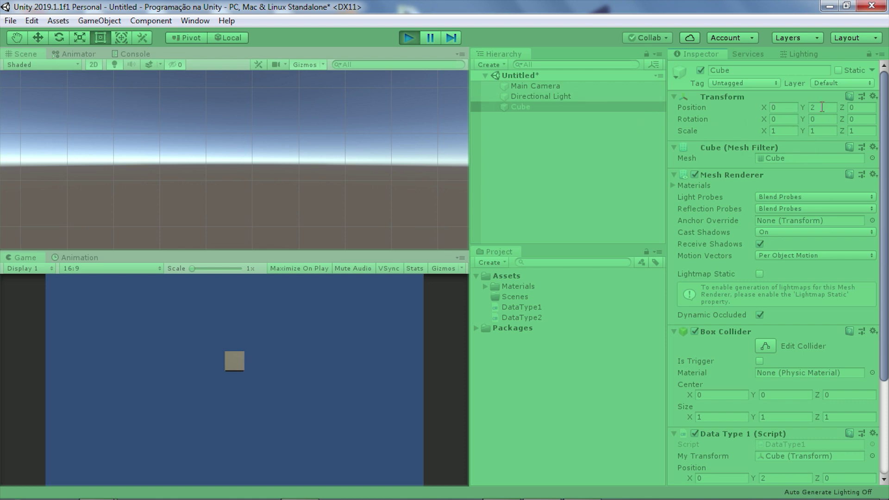
scroll(819, 165, "down", 5)
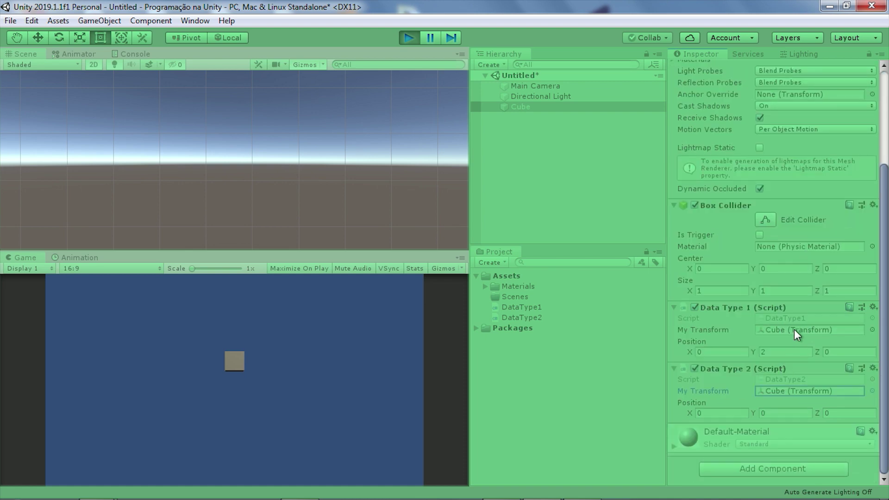
scroll(794, 329, "up", 5)
key("ctrl+p")
left_click(582, 487)
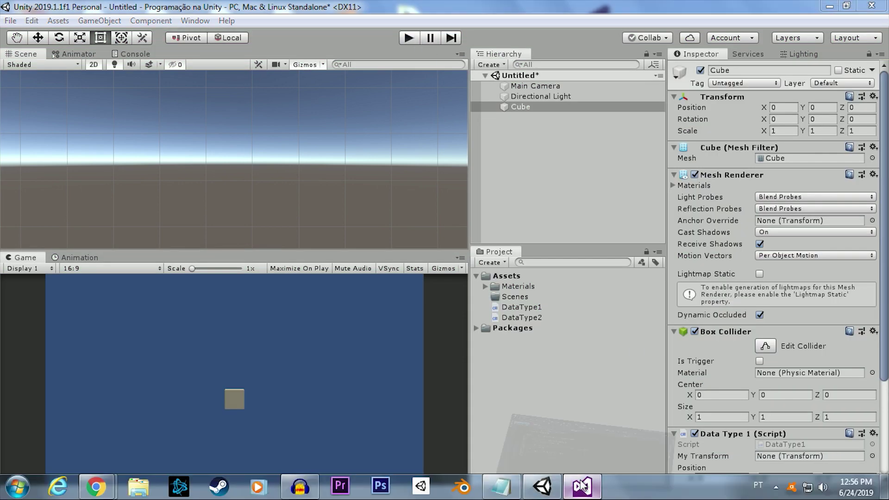
Delete the position = new Vector3(0, 2, 0); line from DataType1 and save
left_click(116, 61)
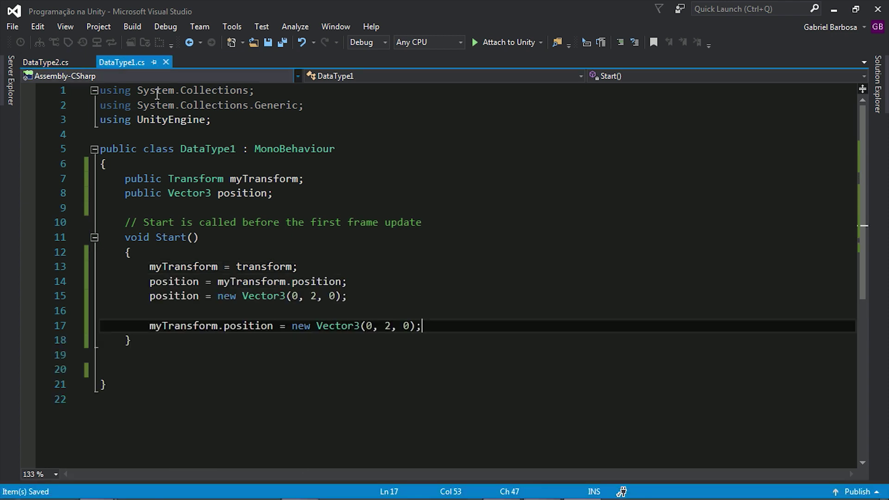
left_click_drag(360, 296, 150, 296)
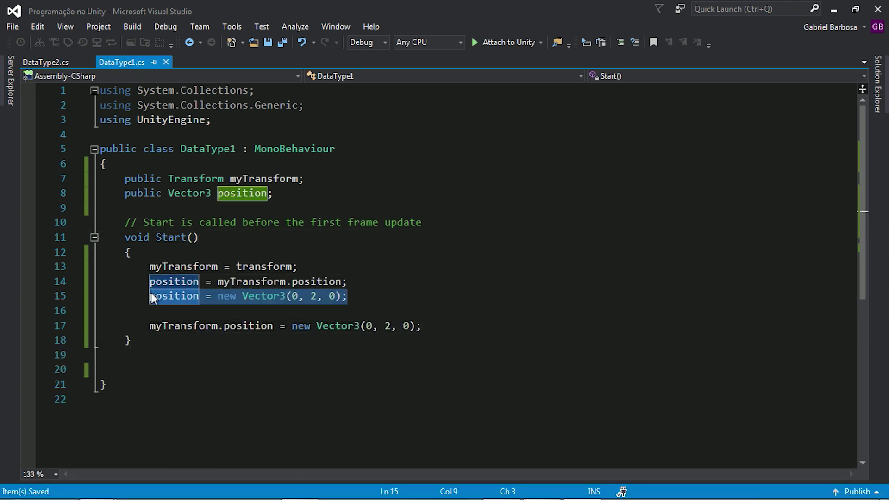
key("BackSpace")
key("BackSpace")
key("BackSpace")
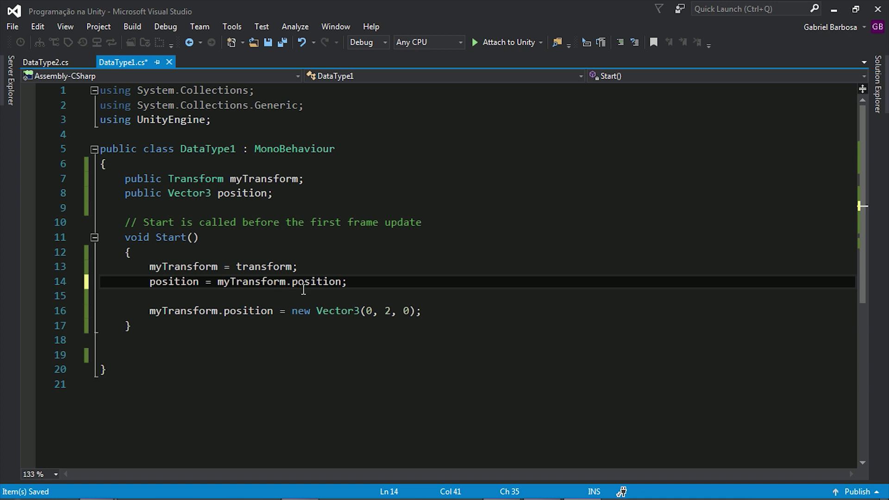
key("ctrl+s")
Highlight myTransform.position on line 16 and the position field on line 14
left_click_drag(149, 311, 273, 311)
left_click(217, 284)
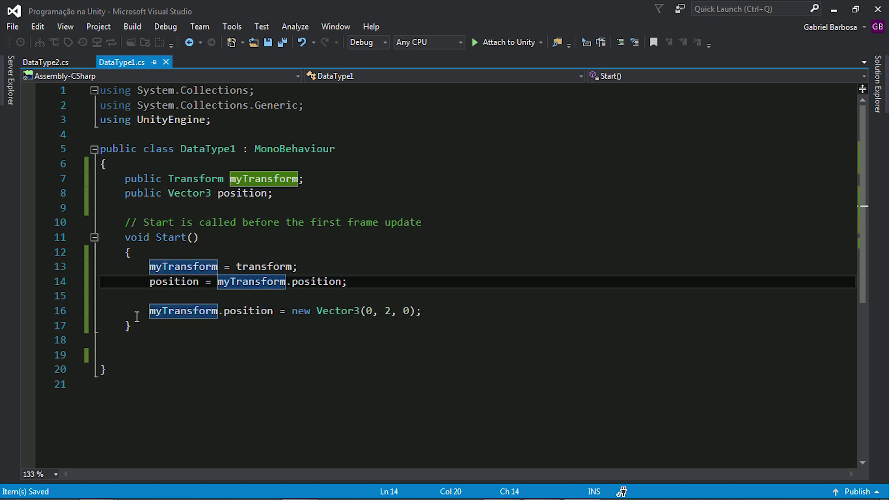
double_click(201, 283)
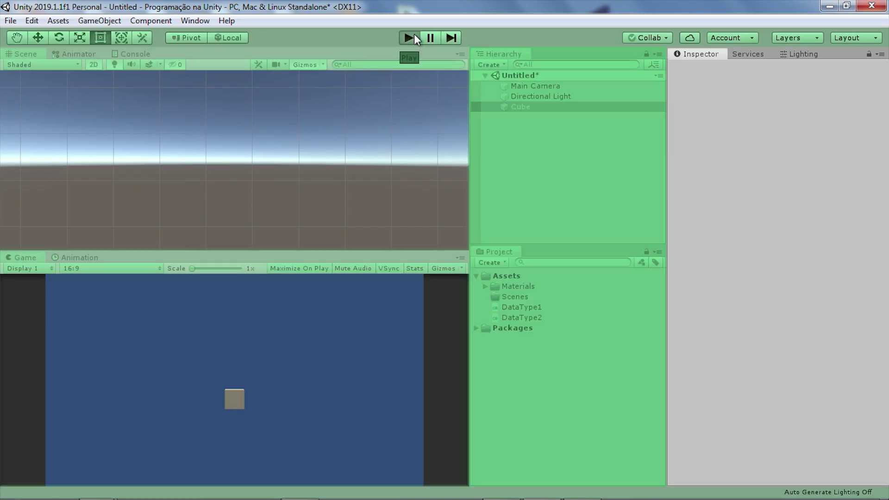
Check which objects Data Type 1 and Data Type 2's My Transform reference, then stop play and close Unity
scroll(810, 277, "down", 5)
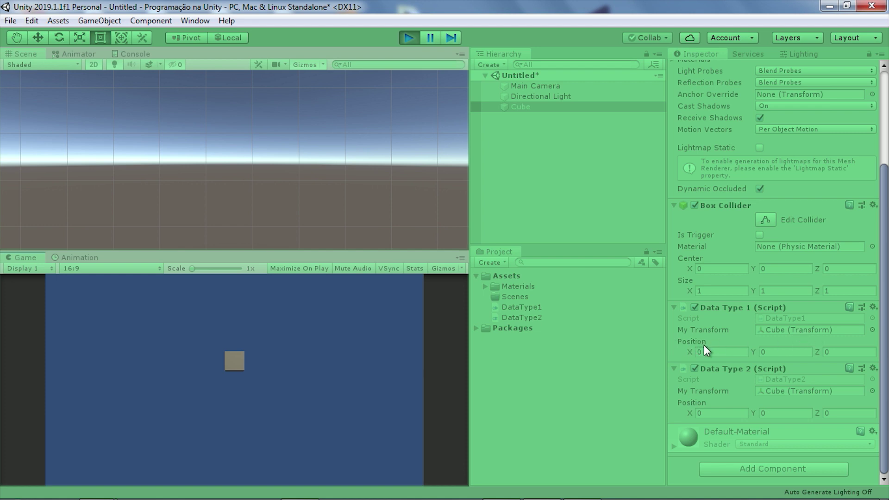
left_click(783, 331)
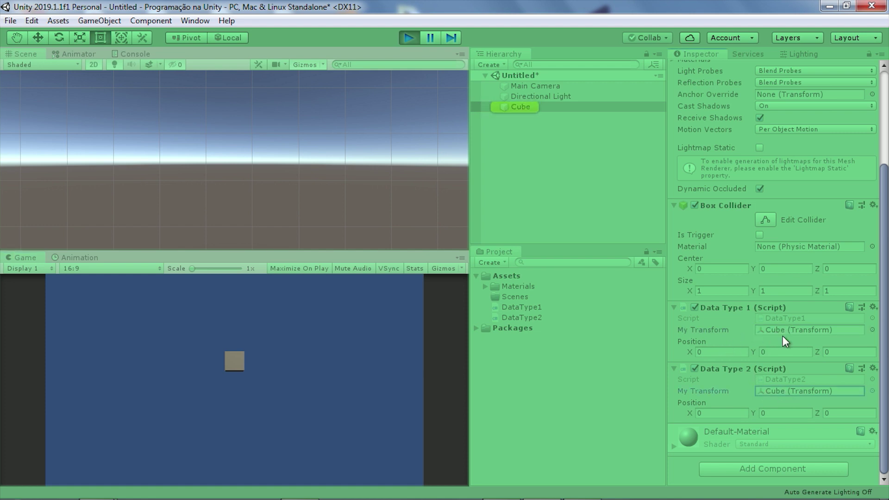
left_click(778, 332)
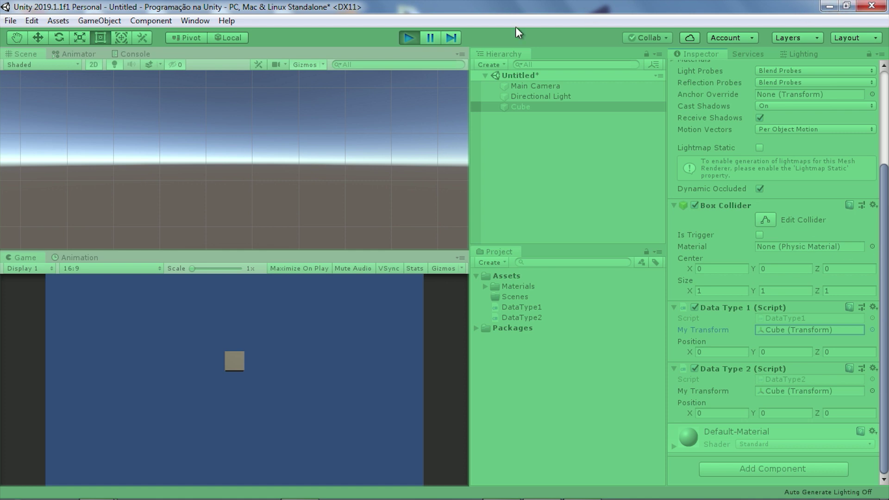
left_click(413, 35)
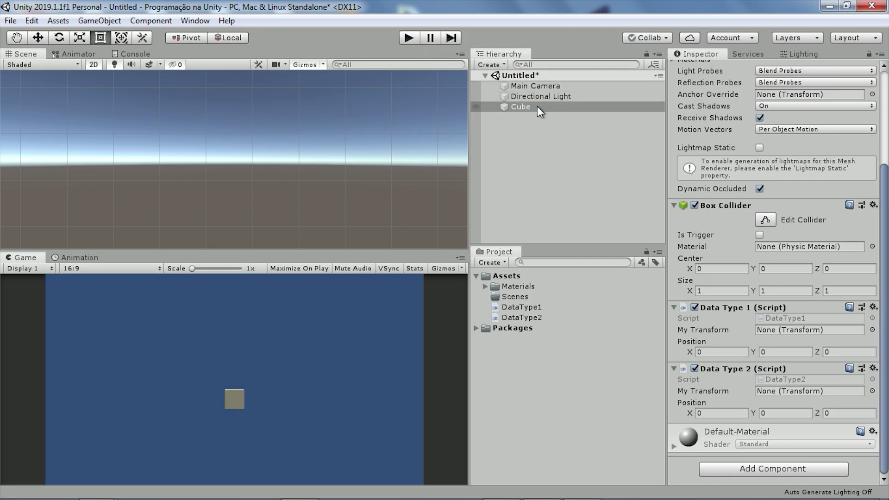
left_click(872, 5)
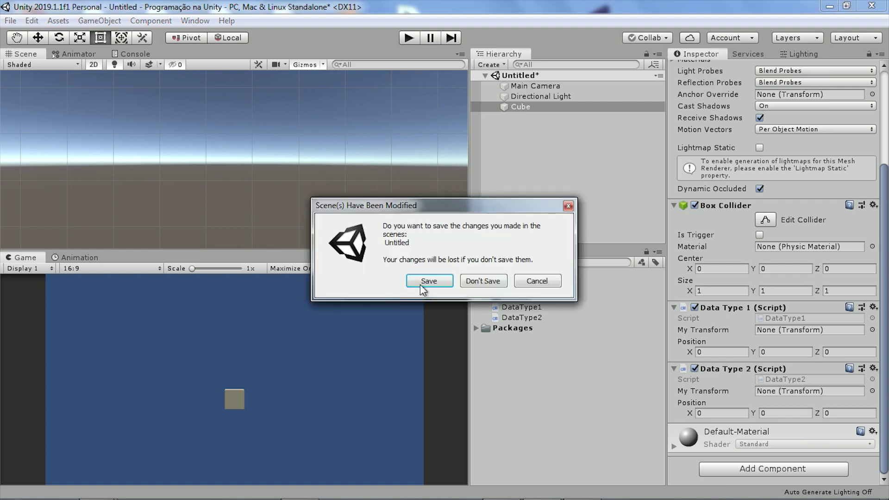